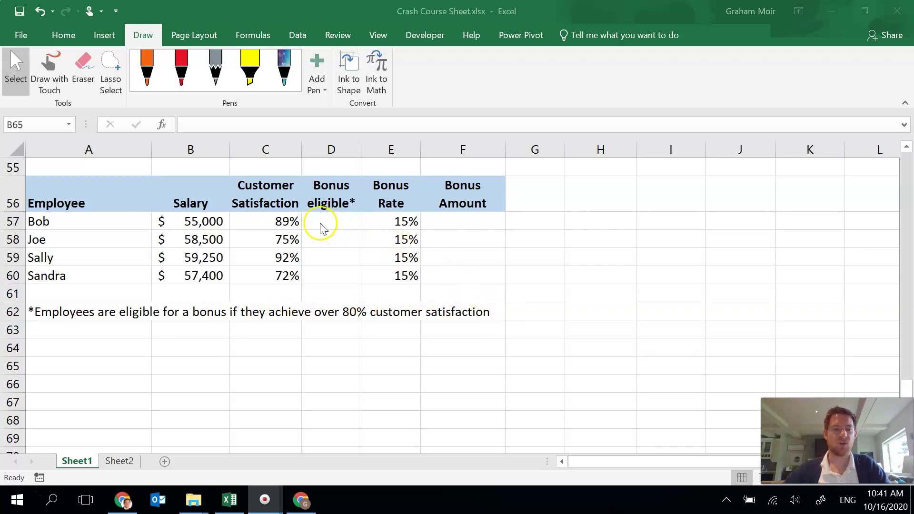
left_click_drag(332, 220, 334, 272)
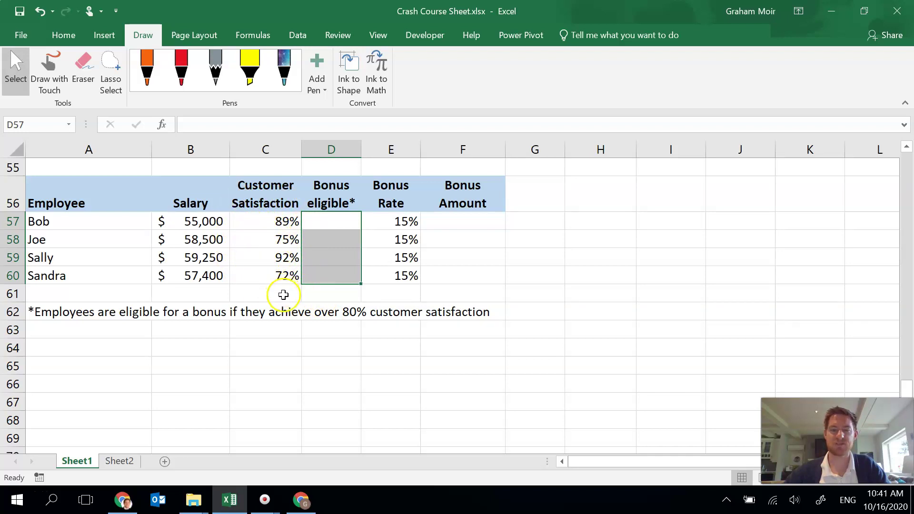
left_click(317, 350)
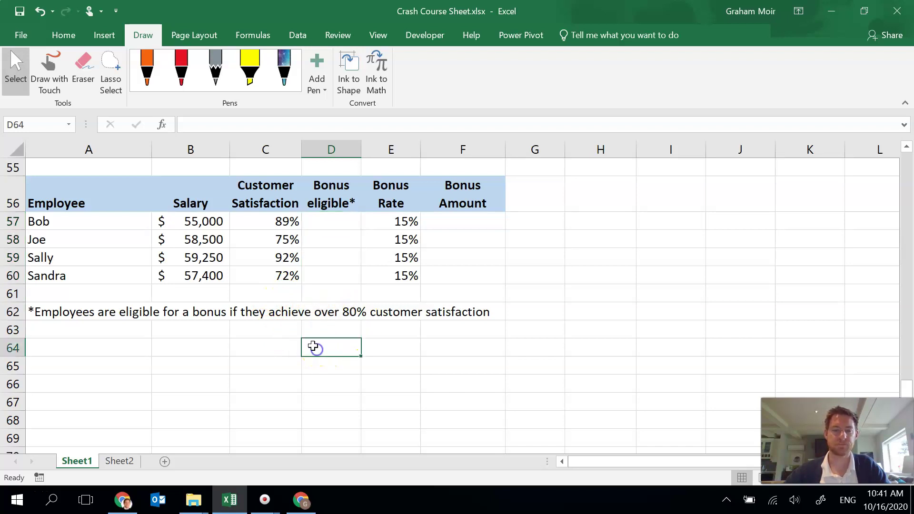
left_click(73, 325)
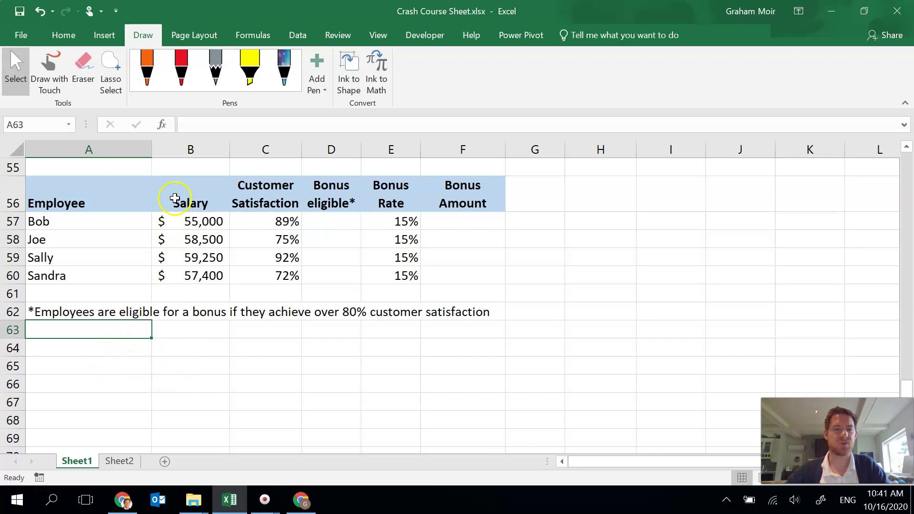
- Handwrite the condition "Is C Sat ≥80%" after a starting dot beside the employee table, using the orange pen
left_click(147, 69)
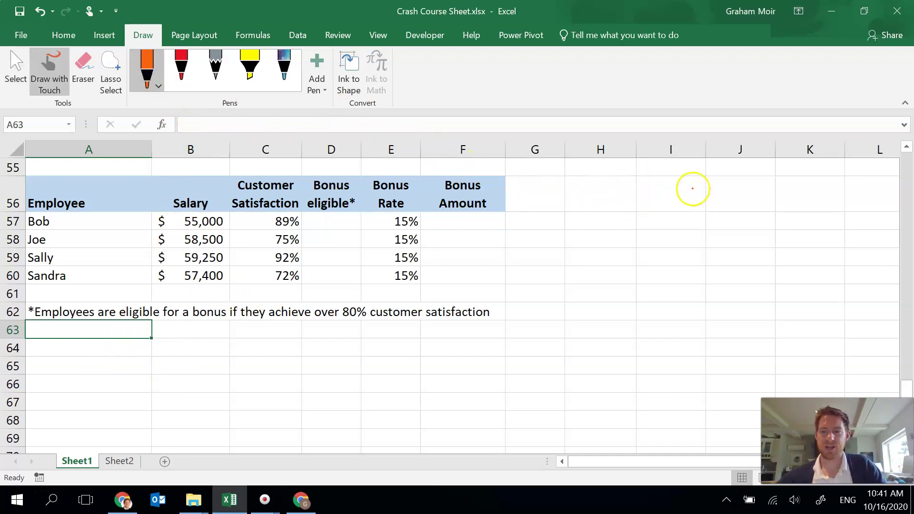
left_click(693, 188)
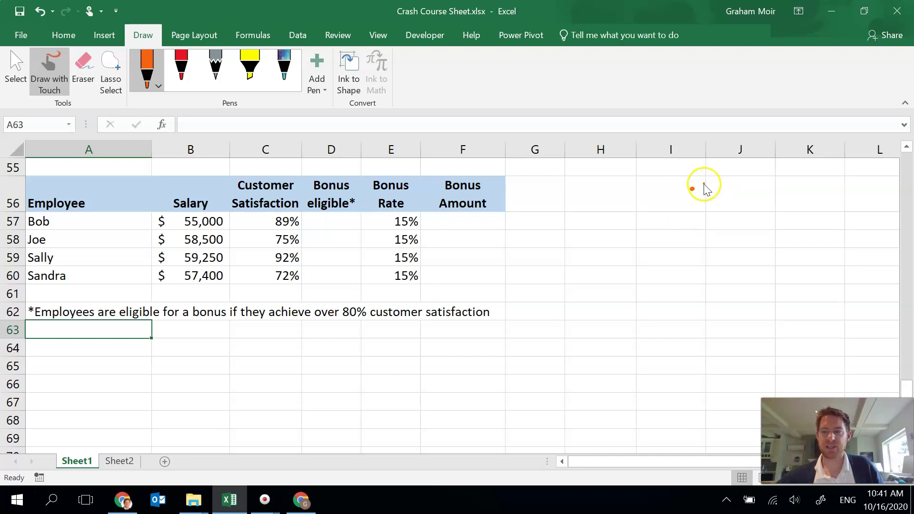
left_click_drag(702, 189, 767, 191)
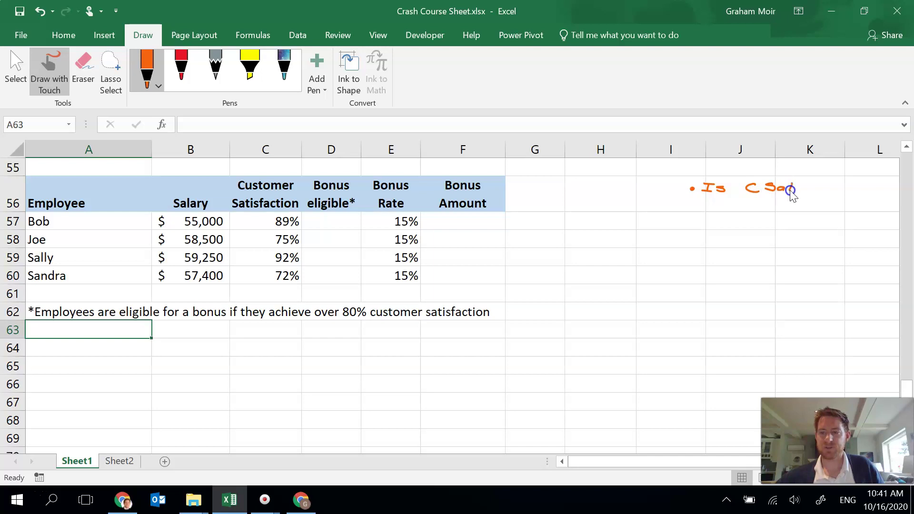
mouse_move(813, 183)
left_mouse_down()
mouse_move(824, 188)
mouse_move(812, 193)
mouse_move(854, 191)
left_mouse_up()
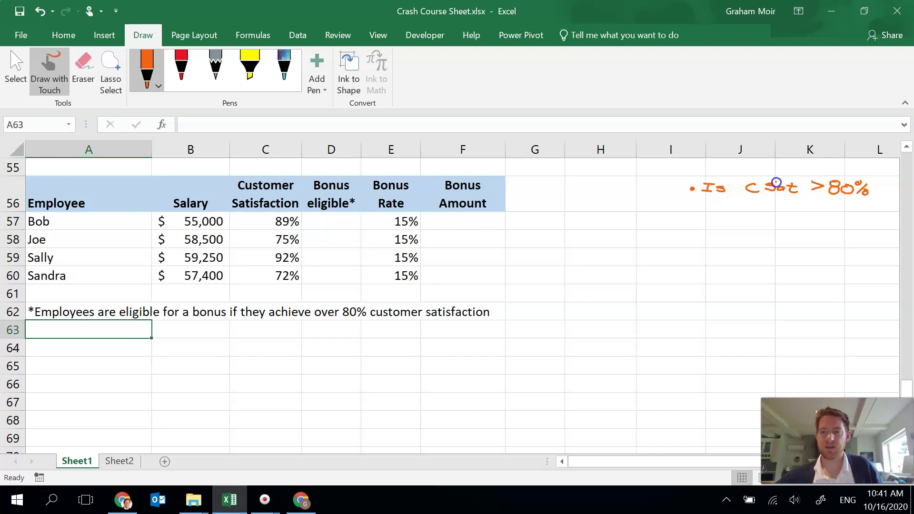
left_click_drag(812, 192, 820, 196)
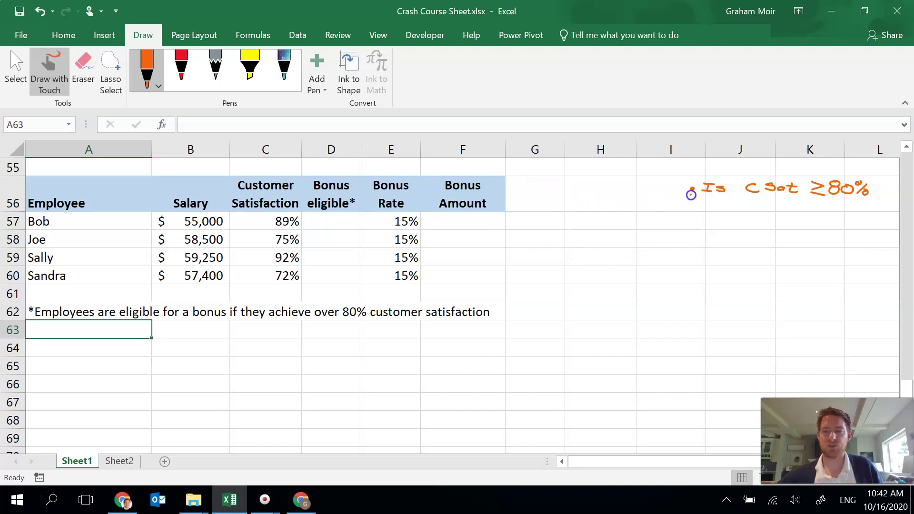
- Draw a T branch leading to "Yes" and an F branch leading to "No" from the condition's dot, and leave inking mode
left_click_drag(693, 191, 592, 276)
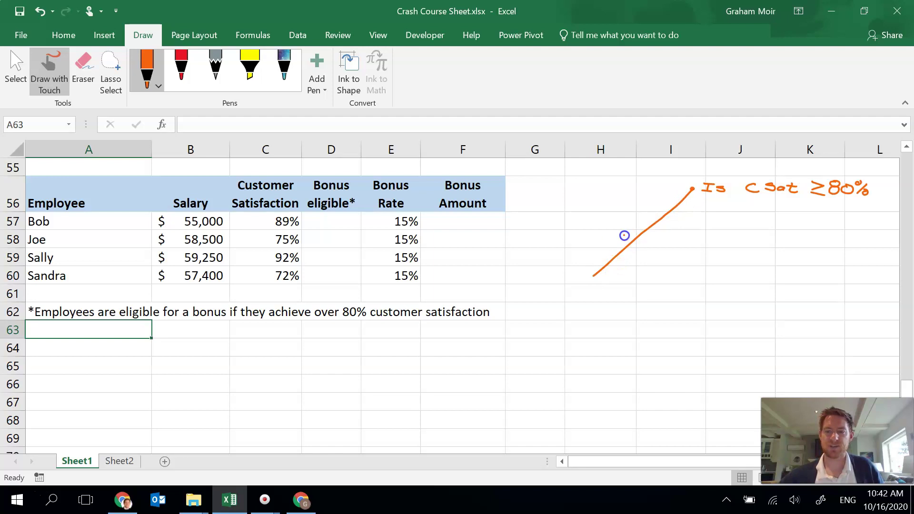
mouse_move(612, 211)
left_mouse_down()
mouse_move(634, 213)
mouse_move(620, 223)
left_mouse_up()
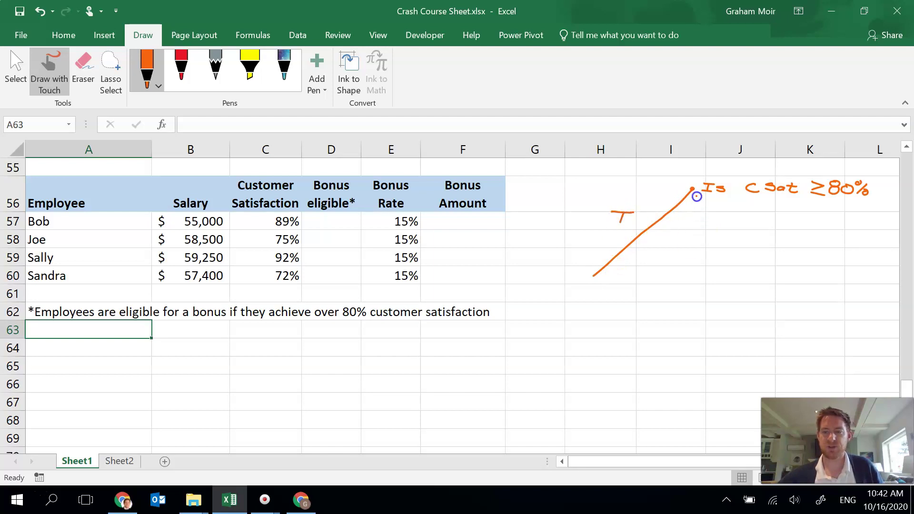
left_click_drag(693, 191, 757, 284)
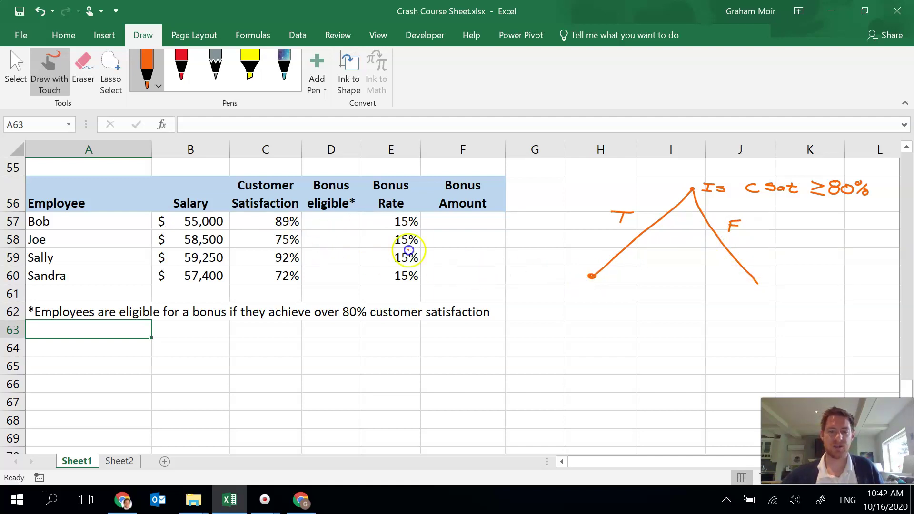
left_click_drag(578, 290, 596, 302)
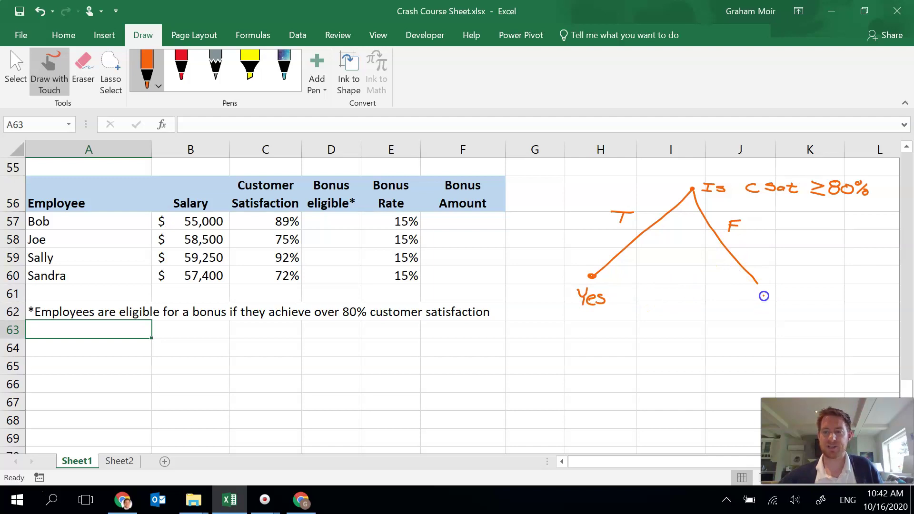
left_click_drag(766, 298, 783, 300)
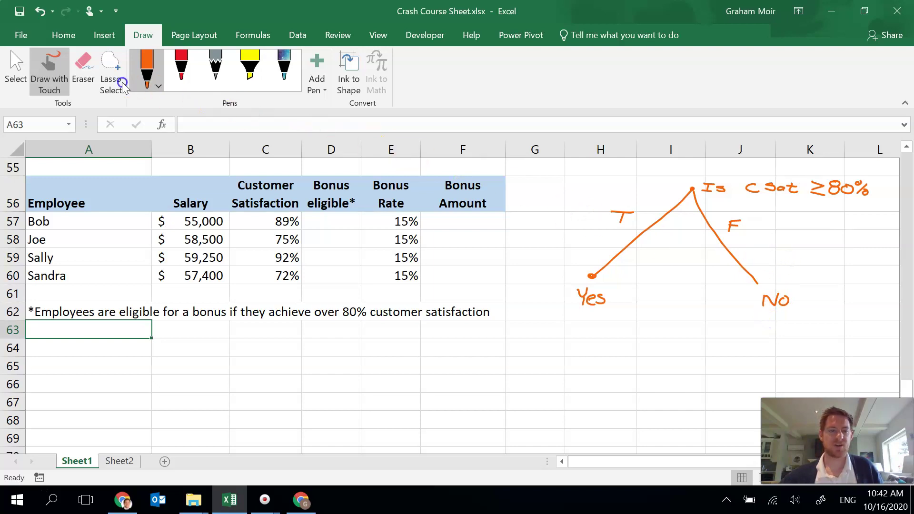
left_click(16, 66)
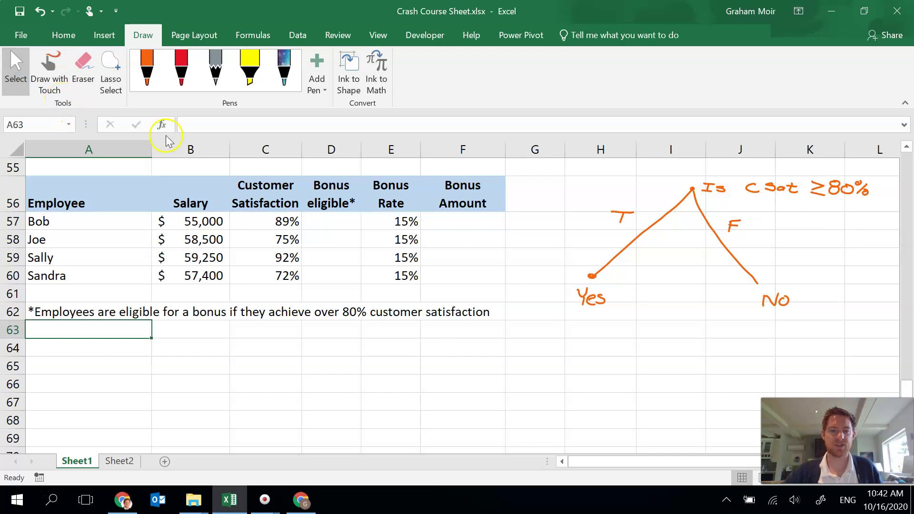
- Reword the footnote in A62 so that "over 80%" reads "80% of greater"
left_click(332, 220)
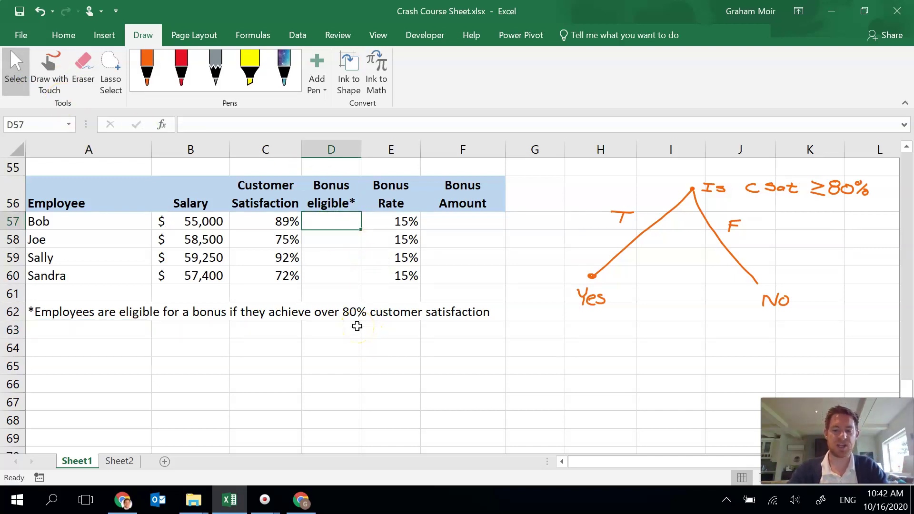
left_click(58, 312)
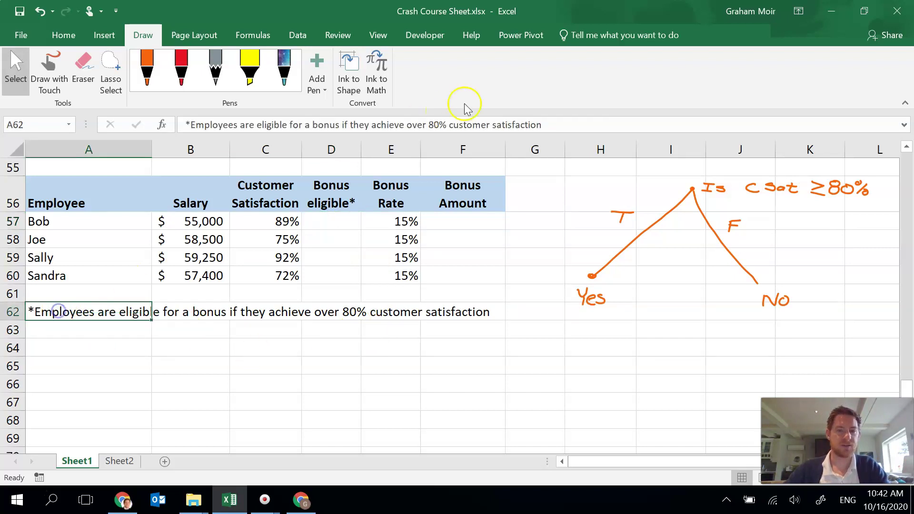
double_click(412, 124)
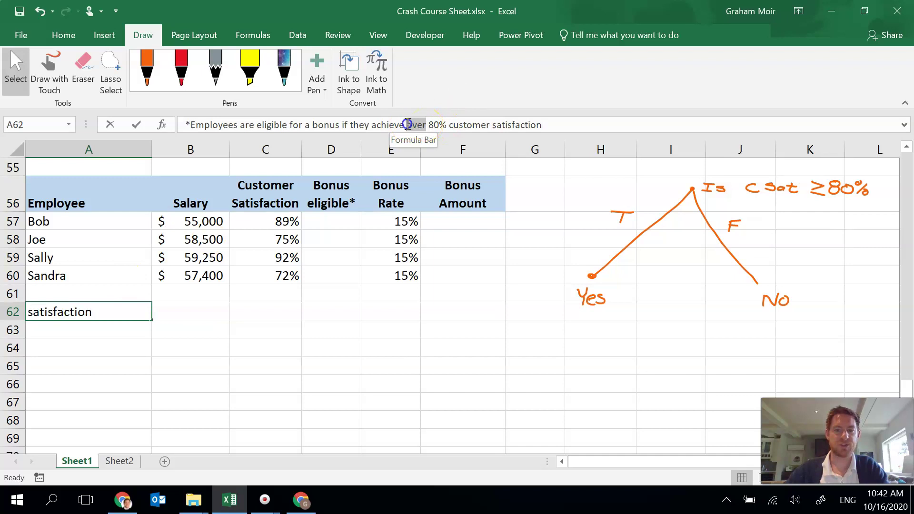
key("BackSpace")
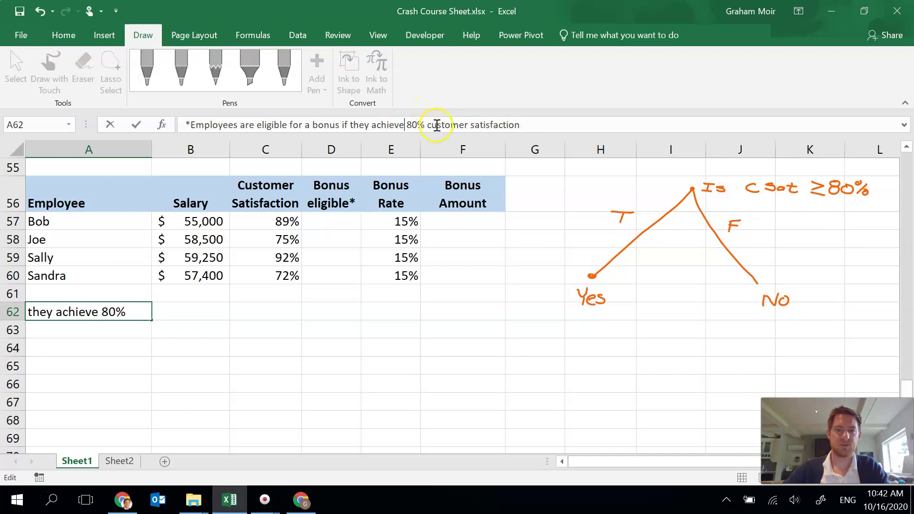
left_click(427, 124)
type("of greater")
key("Tab")
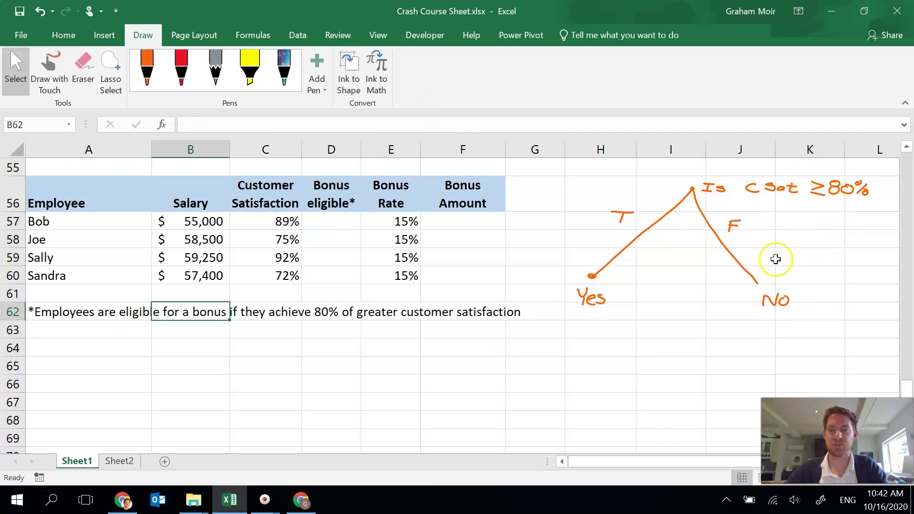
- Enter the formula =IF(C57>=80%,"Yes","No") in D57 to test bonus eligibility in the first employee row
left_click(346, 225)
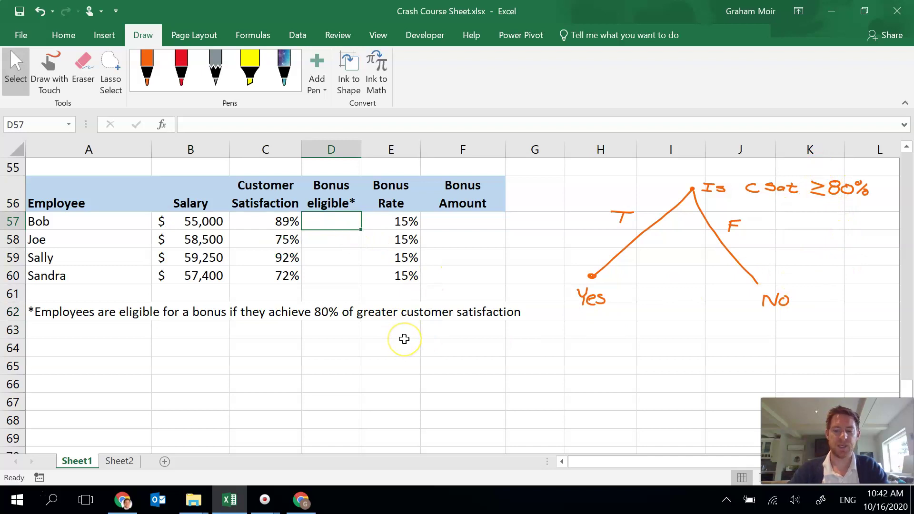
type("=IF(")
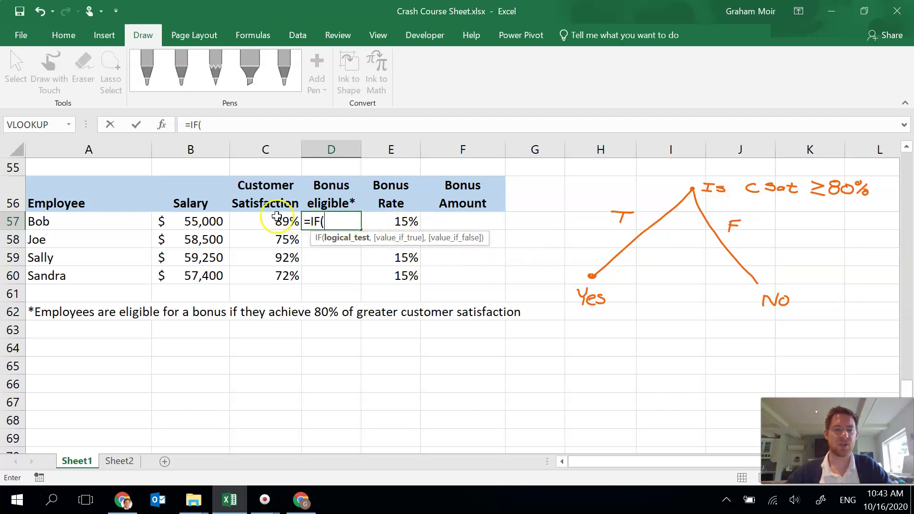
left_click(248, 221)
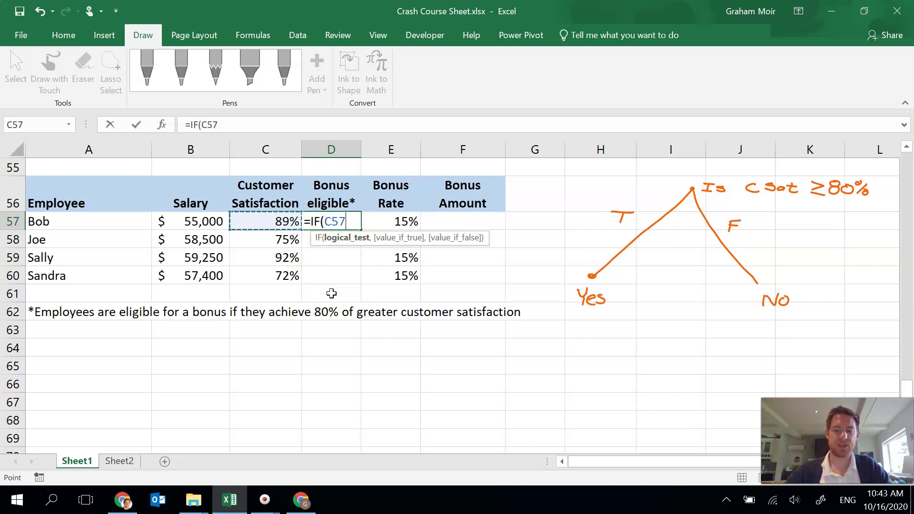
type(">")
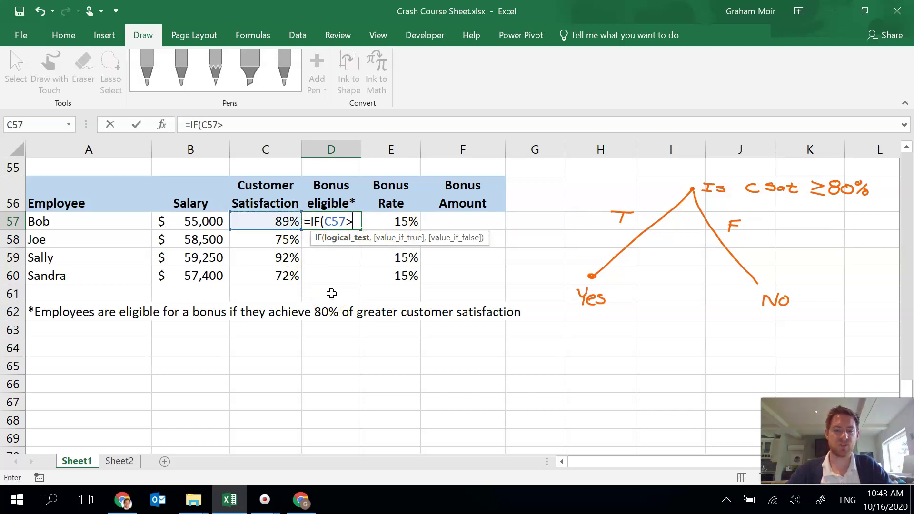
type("=80%,\"Yes\",\"No")
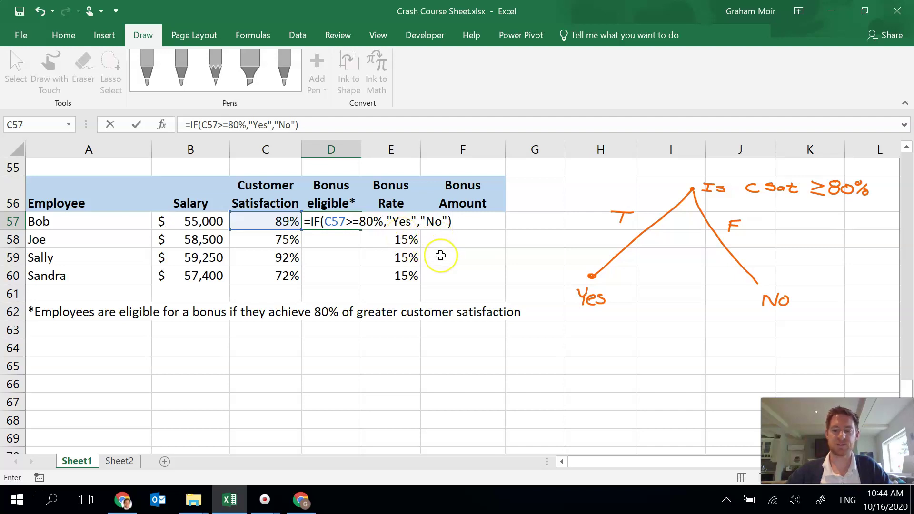
key("Return")
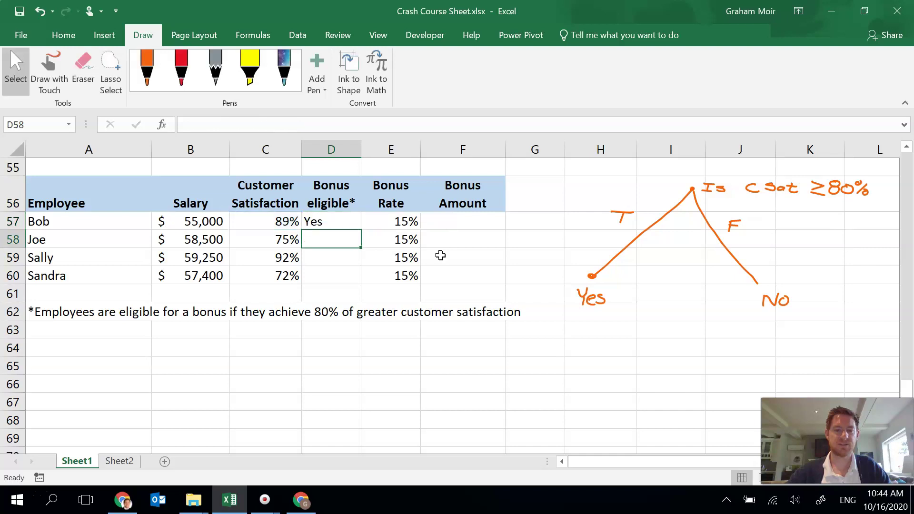
- Center the eligibility result in D57 horizontally
left_click(323, 223)
left_click(60, 36)
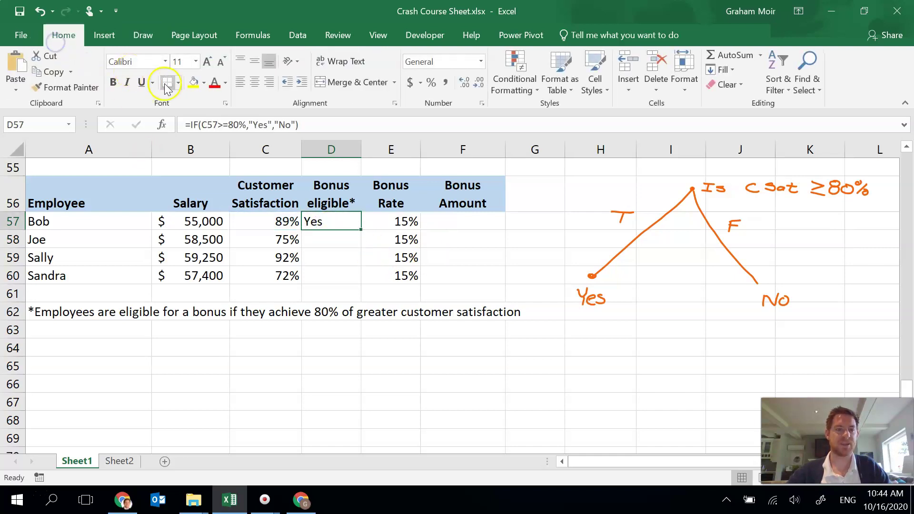
left_click(254, 85)
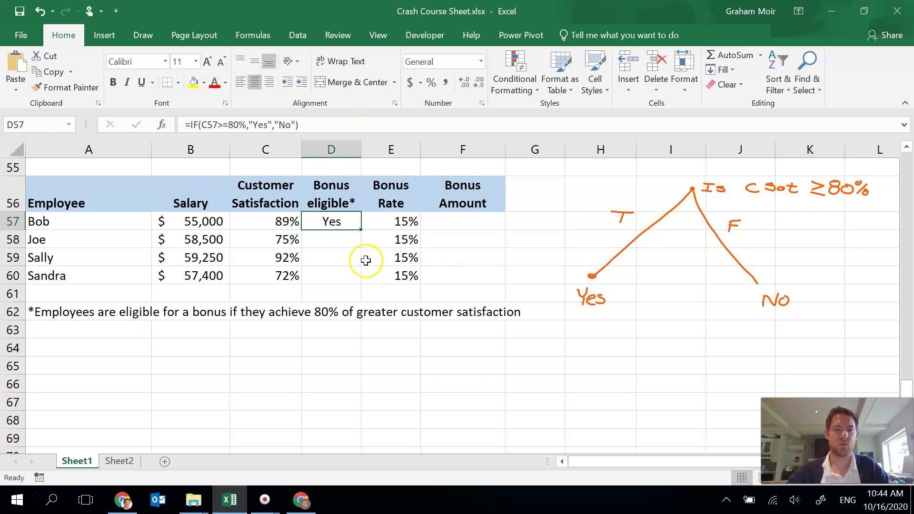
- Fill the D57 eligibility formula down through D60 and check the copied formulas
left_click(142, 37)
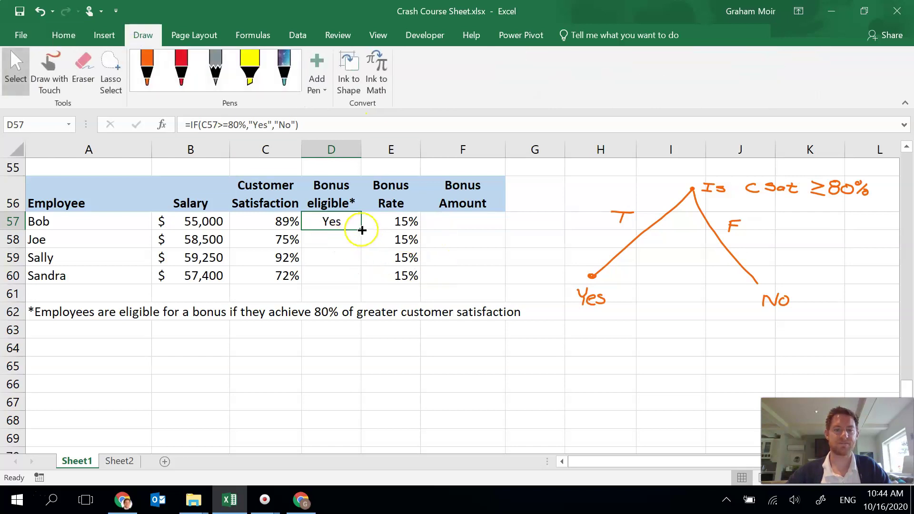
left_click_drag(362, 231, 359, 284)
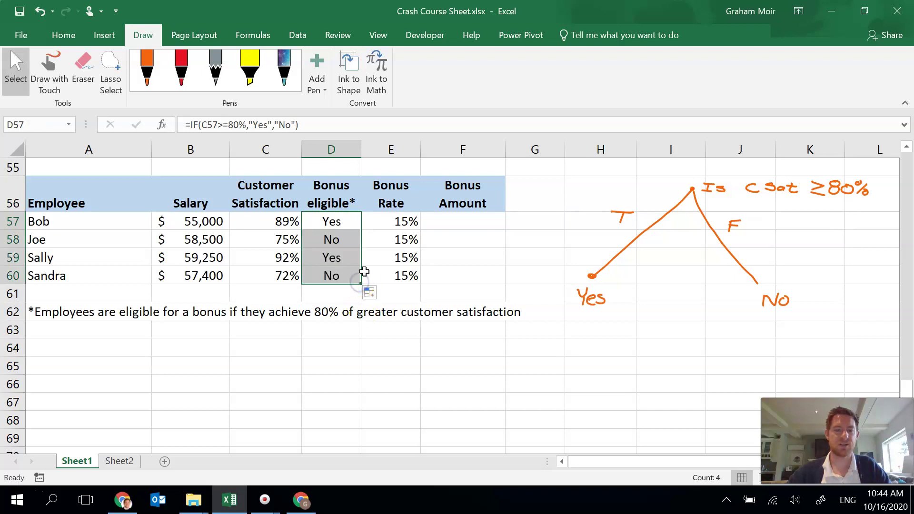
left_click(383, 322)
left_click(345, 240)
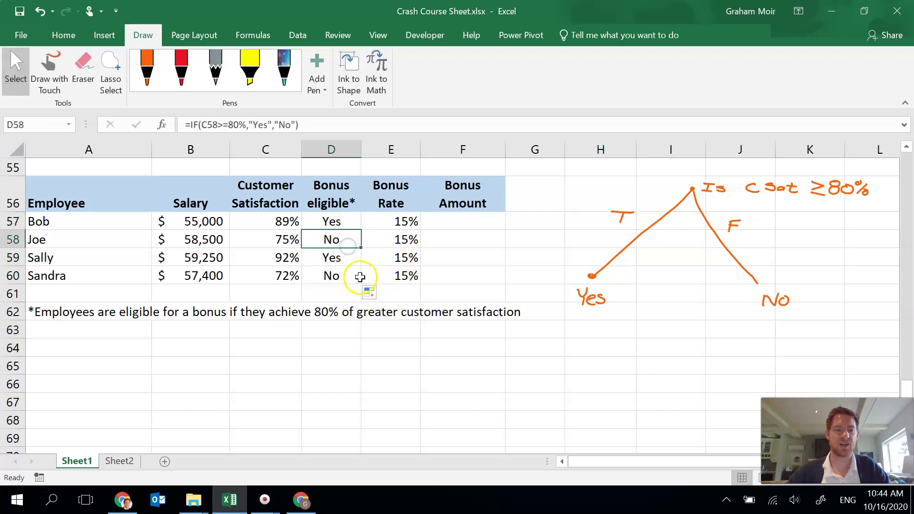
left_click(342, 261)
left_click(350, 273)
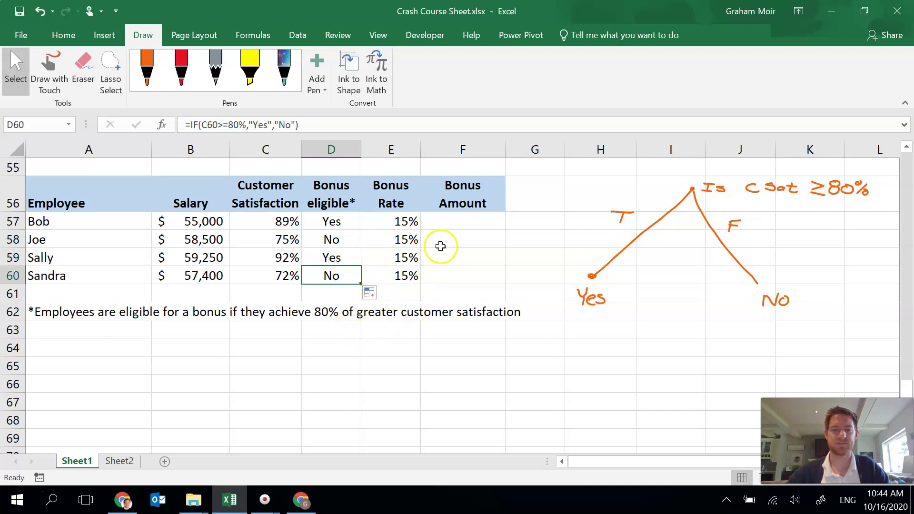
- Erase the handwritten condition and the Yes and No outcomes from the decision tree, and reselect the orange pen
left_click(463, 226)
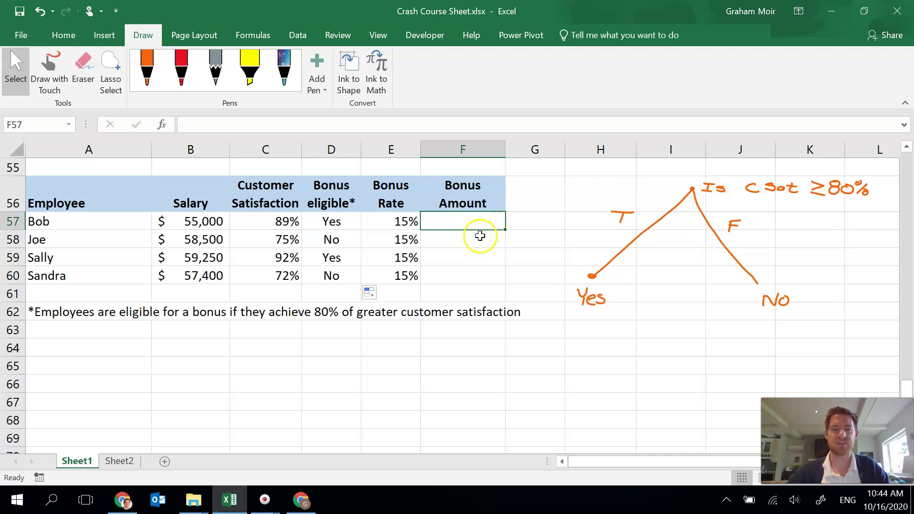
left_click(93, 81)
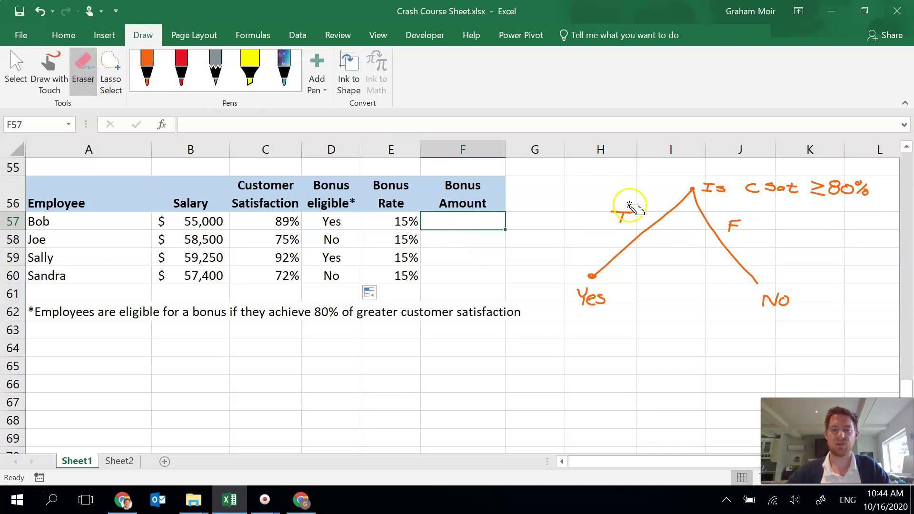
mouse_move(703, 182)
left_mouse_down()
mouse_move(702, 190)
mouse_move(857, 189)
mouse_move(861, 198)
mouse_move(774, 183)
left_mouse_up()
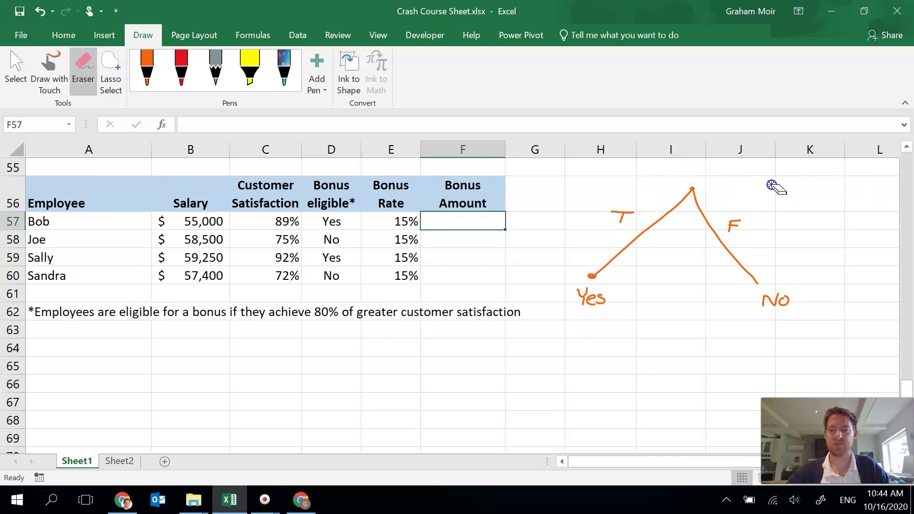
left_click_drag(762, 309, 792, 302)
left_click_drag(579, 296, 609, 306)
left_click(149, 71)
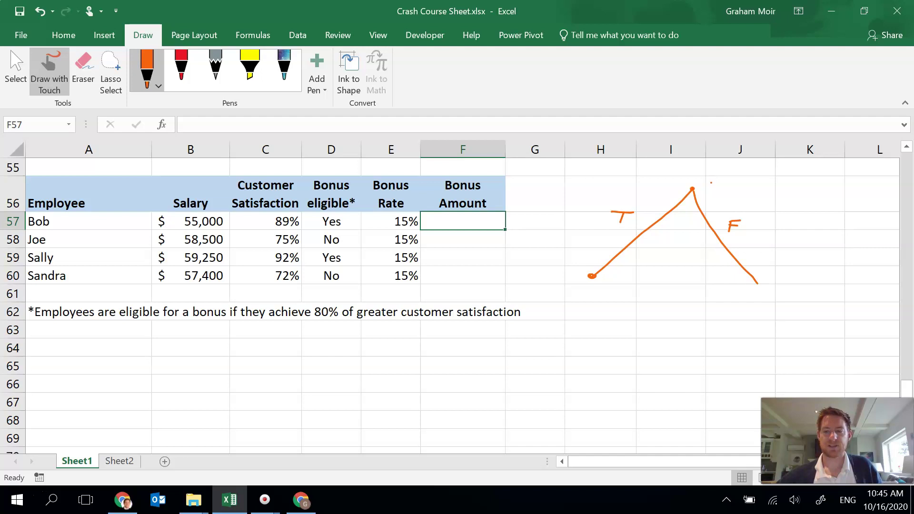
- Handwrite the condition "Eligible?" at the decision tree's top, with outcomes "Salary x Bonus rate" under T and a slashed zero under F
mouse_move(711, 184)
left_mouse_down()
mouse_move(709, 191)
mouse_move(724, 181)
mouse_move(718, 187)
left_mouse_up()
left_click_drag(708, 191, 725, 192)
mouse_move(734, 185)
left_mouse_down()
mouse_move(744, 187)
mouse_move(730, 195)
mouse_move(764, 188)
left_mouse_up()
left_click(735, 181)
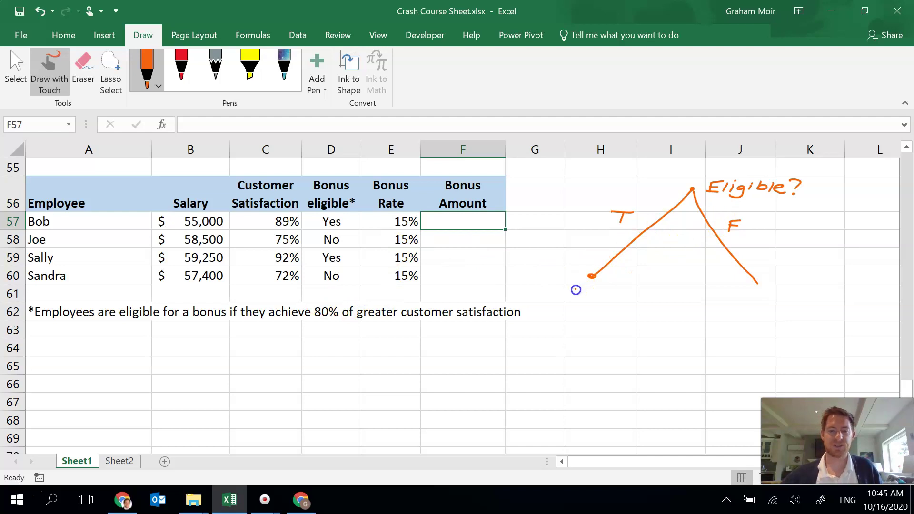
mouse_move(542, 292)
left_mouse_down()
mouse_move(532, 299)
mouse_move(576, 305)
left_mouse_up()
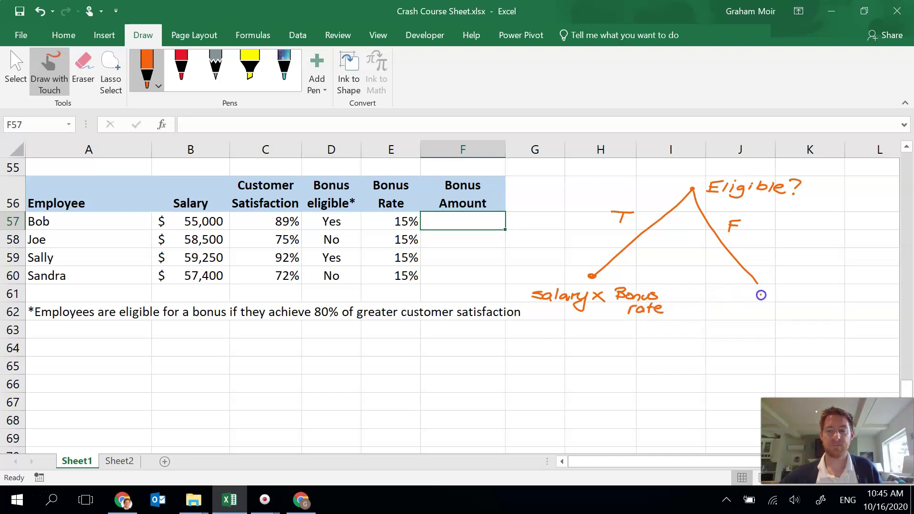
left_click_drag(778, 288, 783, 288)
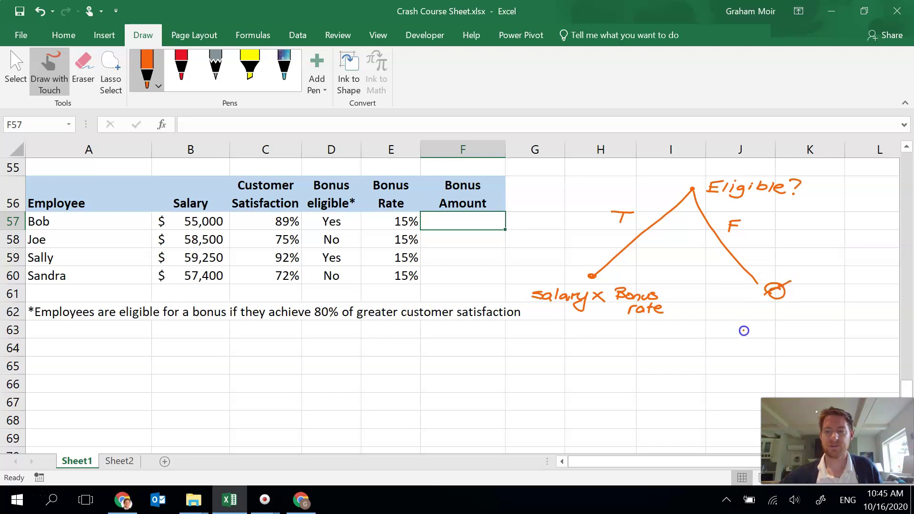
- Erase the slashed zero at the end of the F branch and redraw it slightly lower with the orange pen
left_click(84, 64)
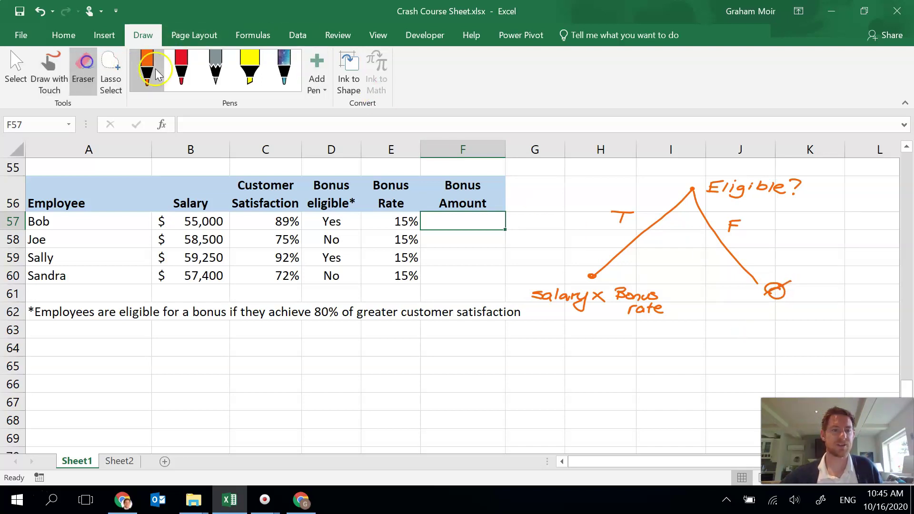
left_click_drag(764, 285, 785, 306)
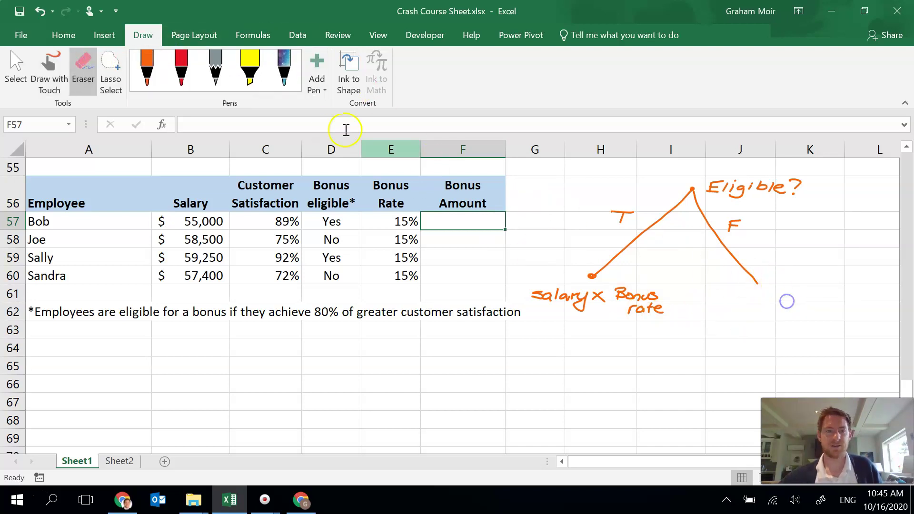
left_click(147, 67)
mouse_move(779, 294)
left_mouse_down()
mouse_move(788, 292)
mouse_move(770, 312)
left_mouse_up()
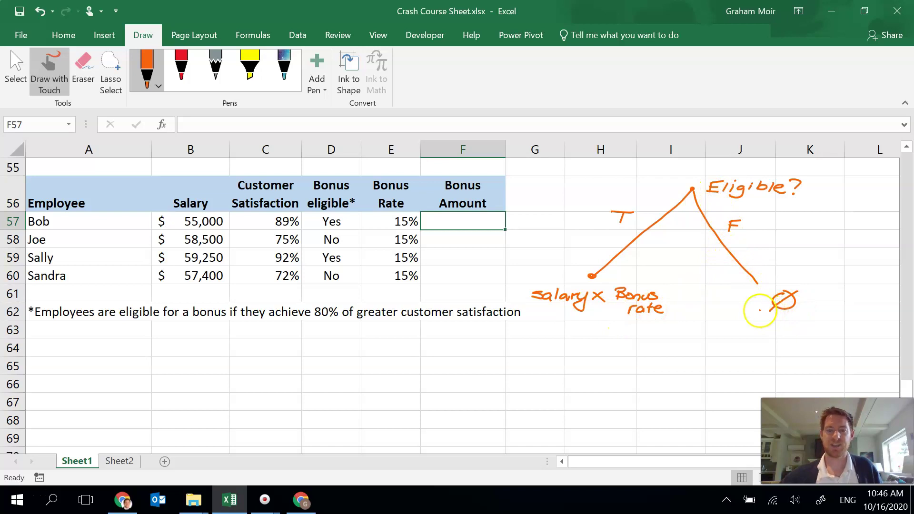
- Leave ink drawing and enter the formula =IF(D57="Yes",B57*E57,0) in F57 to calculate the first employee's bonus amount
left_click(19, 77)
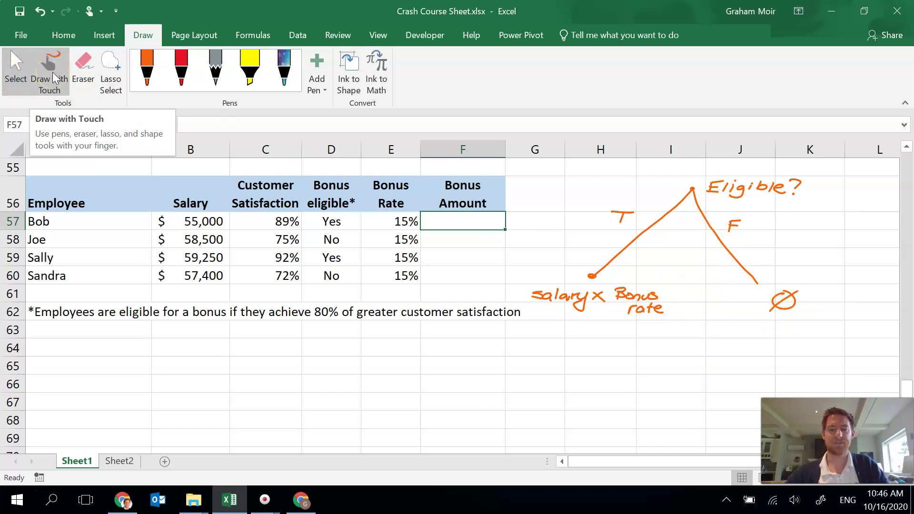
left_click(473, 221)
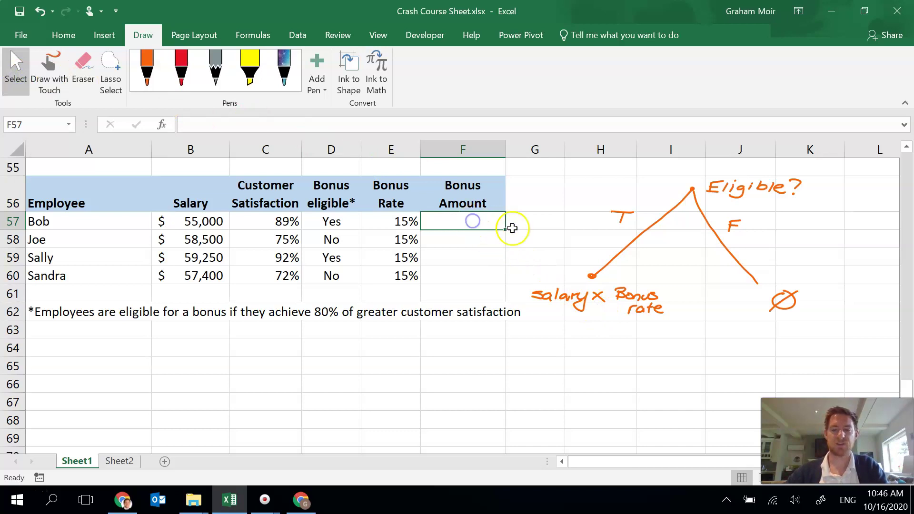
type("=IF(")
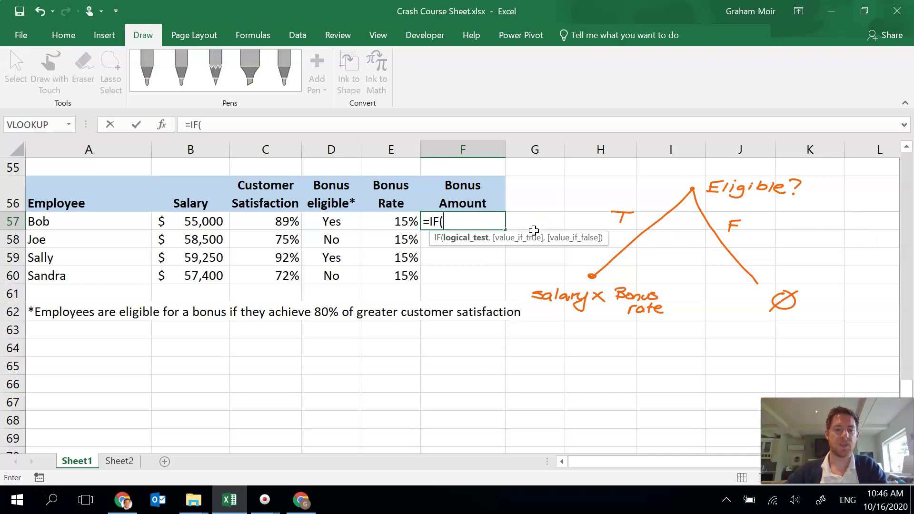
left_click(317, 222)
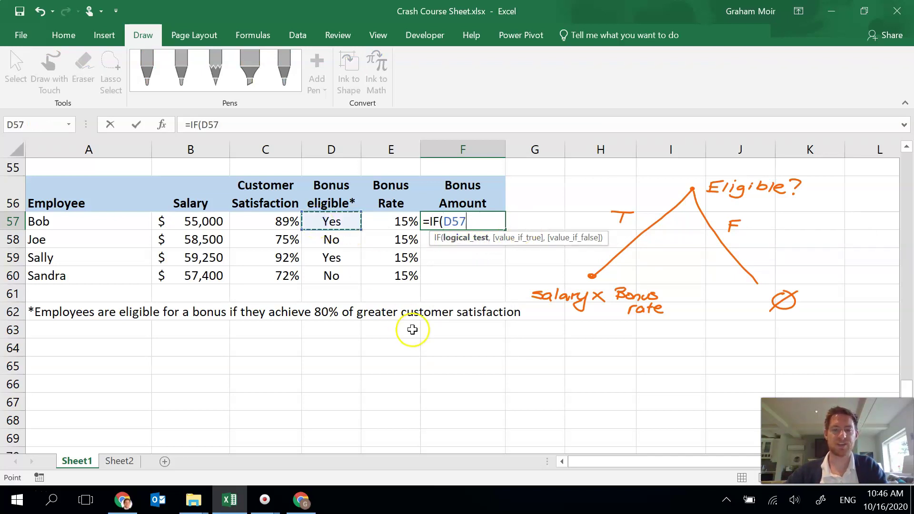
type("=\"Yes")
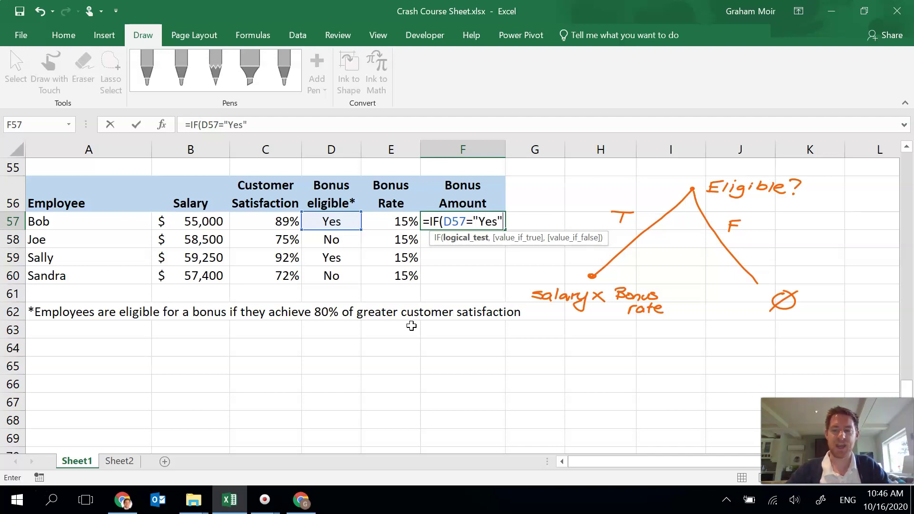
type(",")
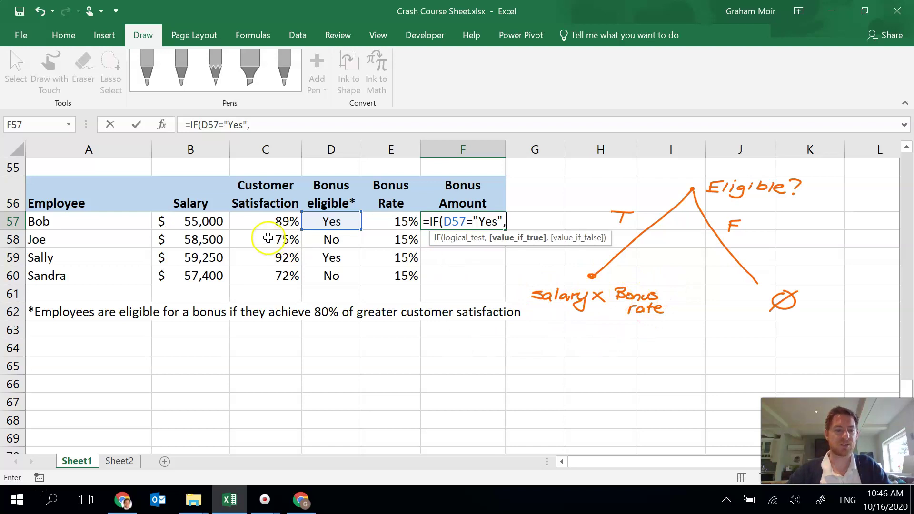
left_click(187, 221)
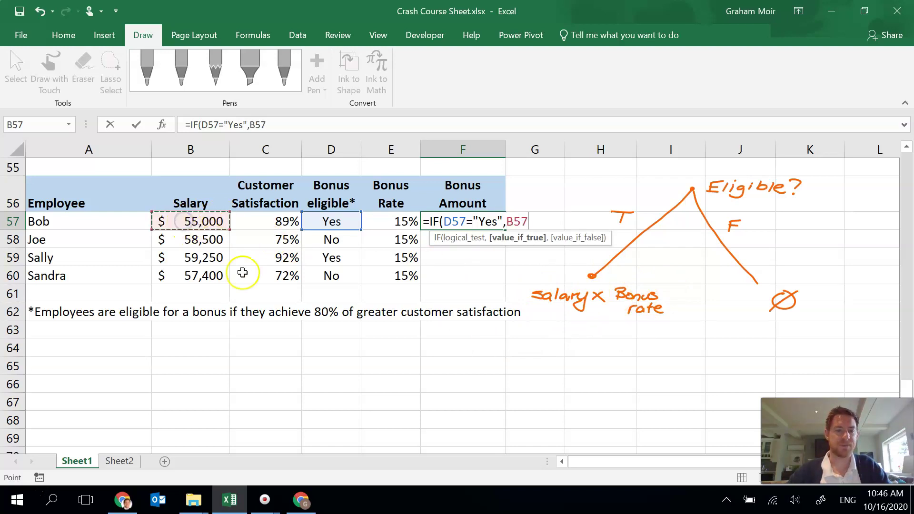
type("*")
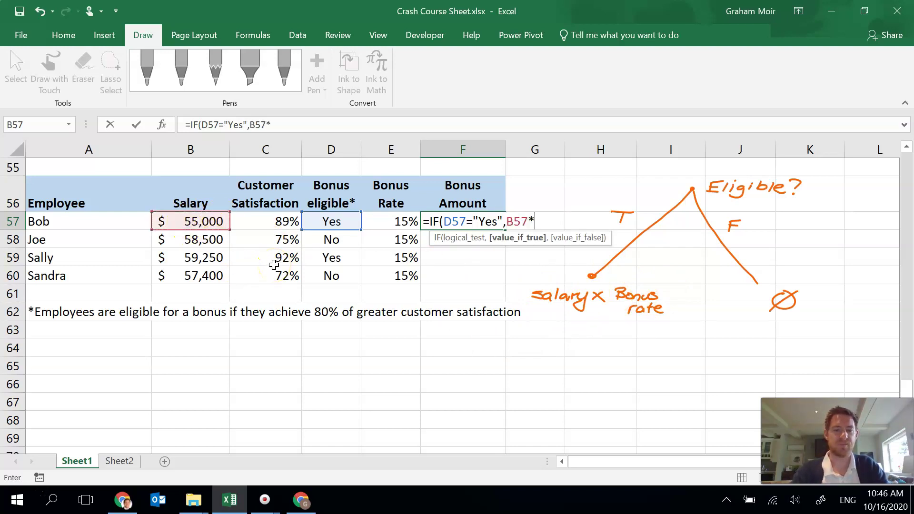
left_click(389, 217)
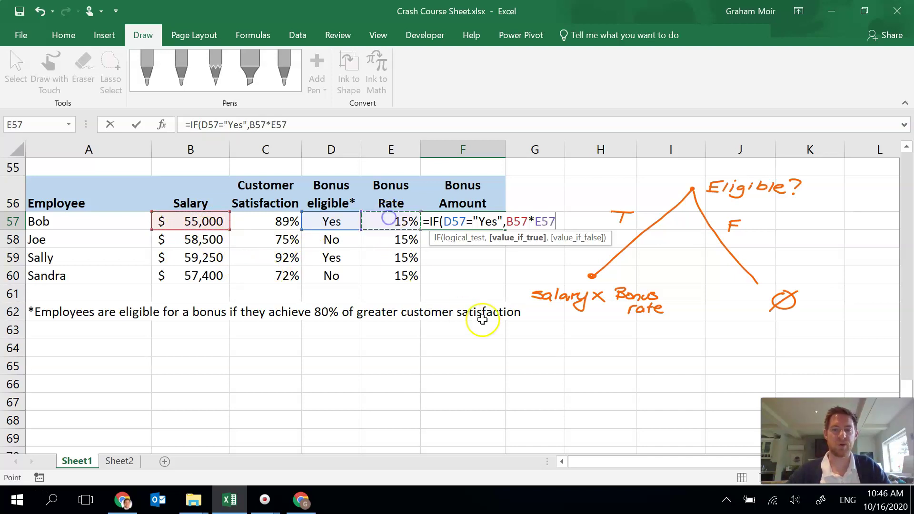
type(",0")
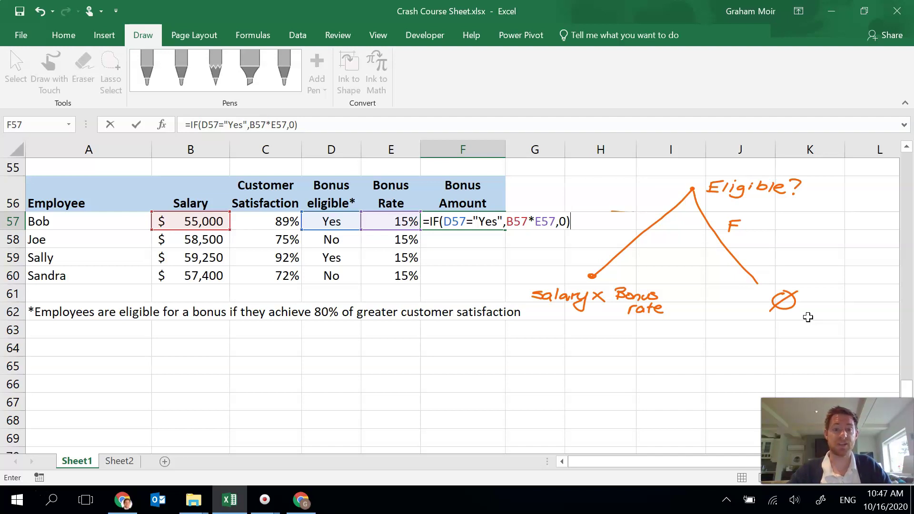
key("Return")
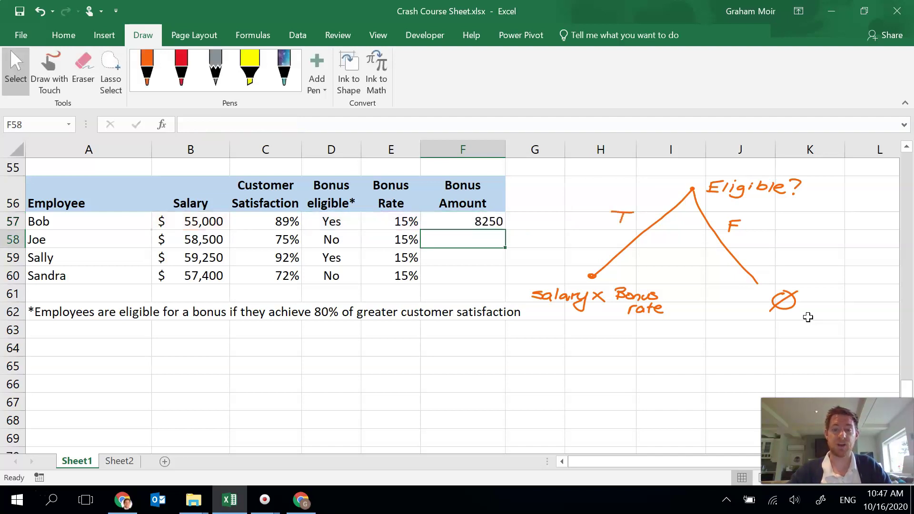
- Copy the currency formatting of the salary in B57 onto the bonus amount in F57 with Format Painter
left_click(204, 223)
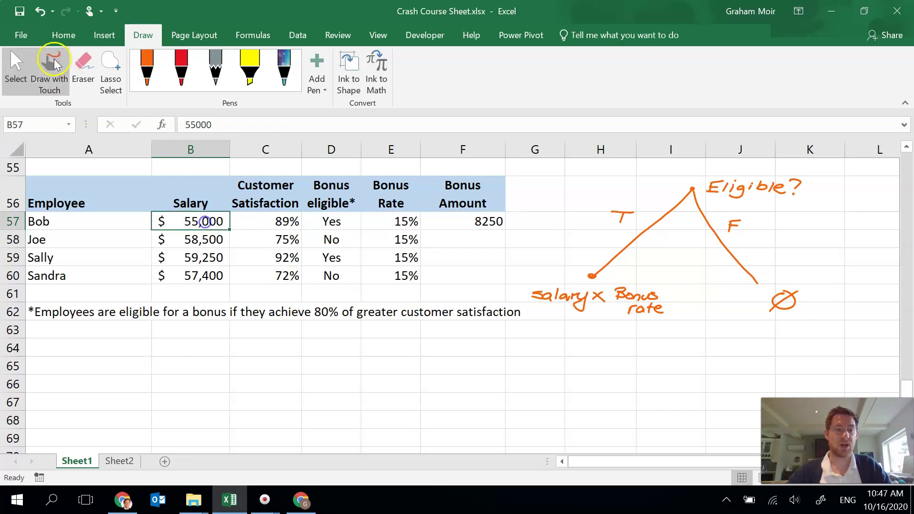
left_click(60, 34)
left_click(59, 97)
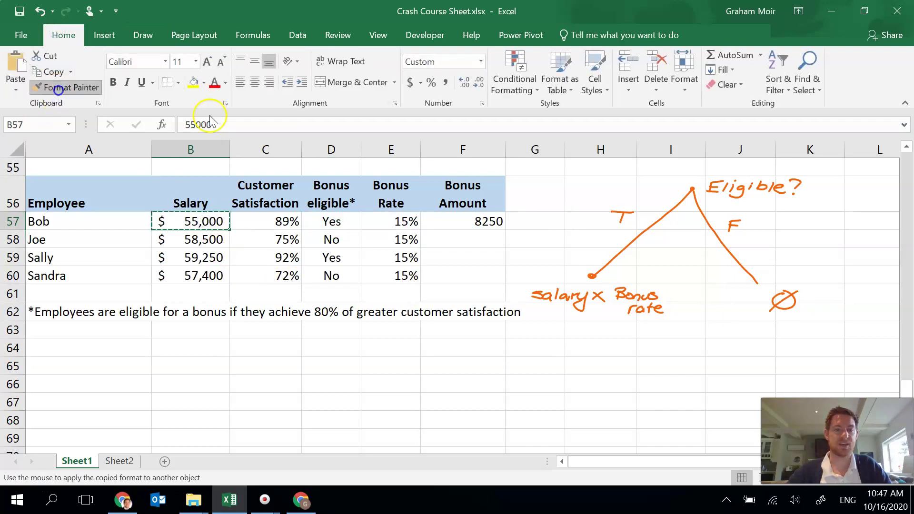
left_click(472, 225)
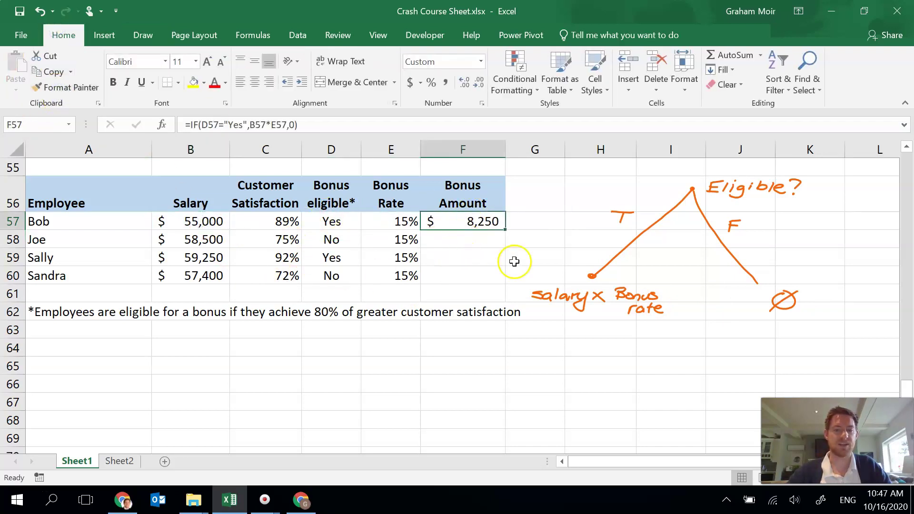
- Fill the F57 bonus amount formula down through F60 and check the copied formulas in F58, F59 and F60
left_click_drag(503, 237, 501, 278)
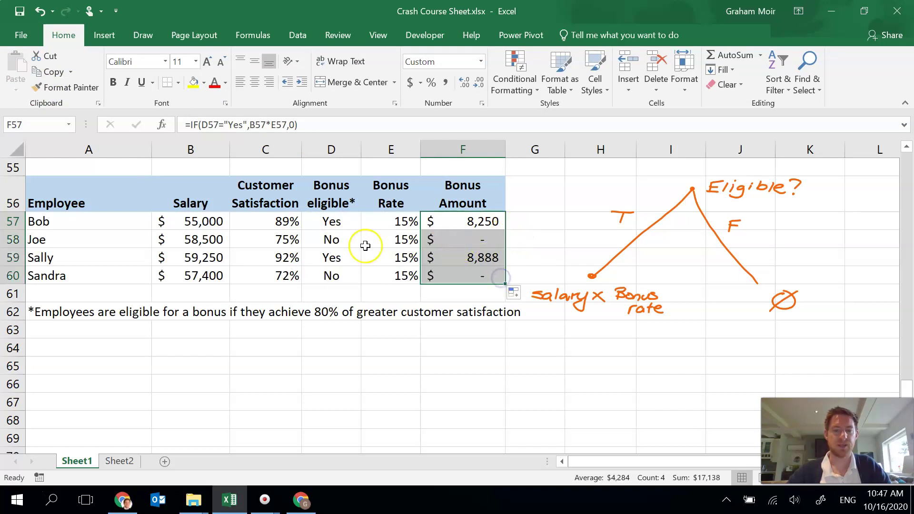
left_click(481, 240)
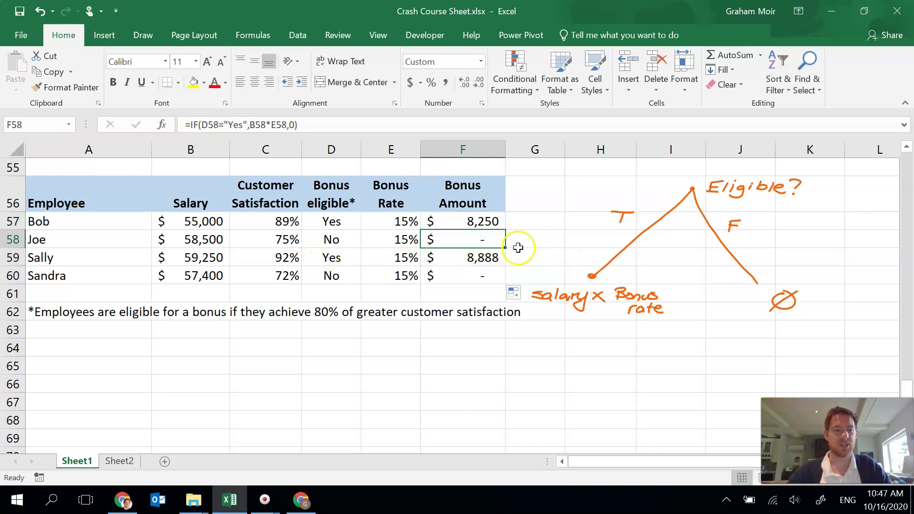
left_click(496, 257)
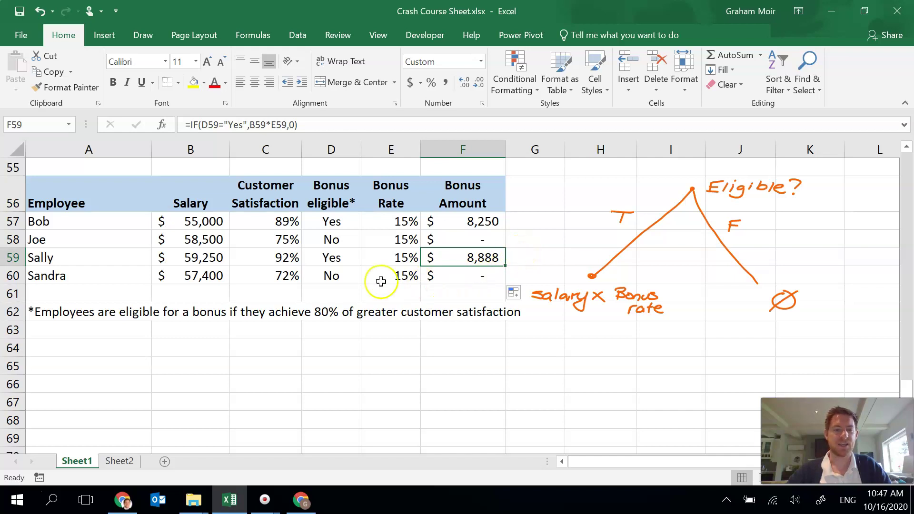
left_click(488, 272)
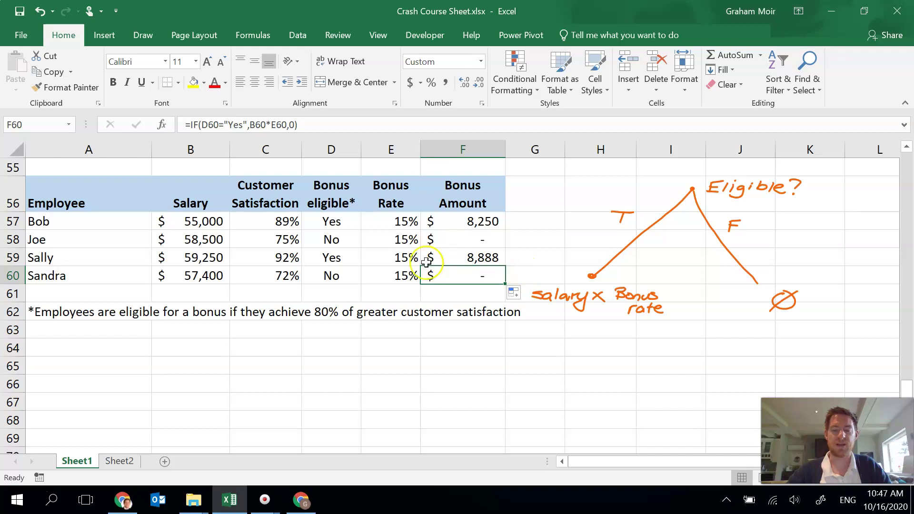
left_click(543, 340)
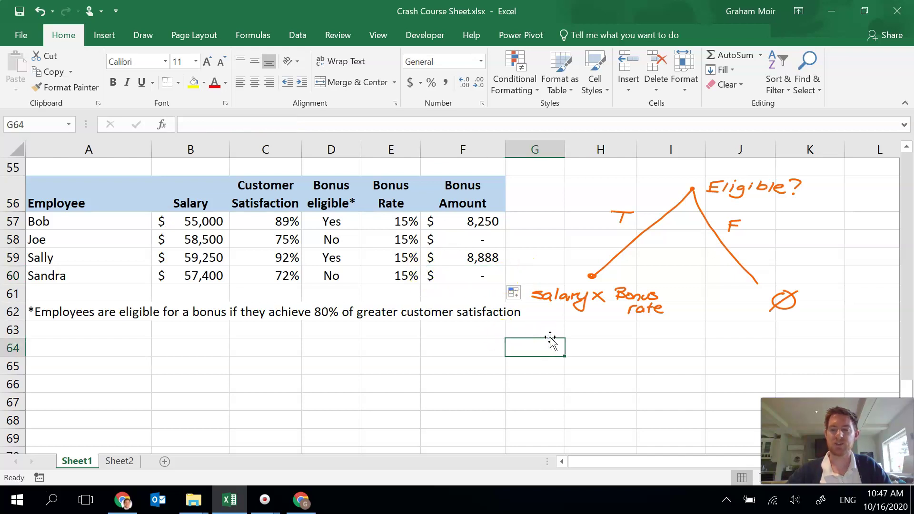